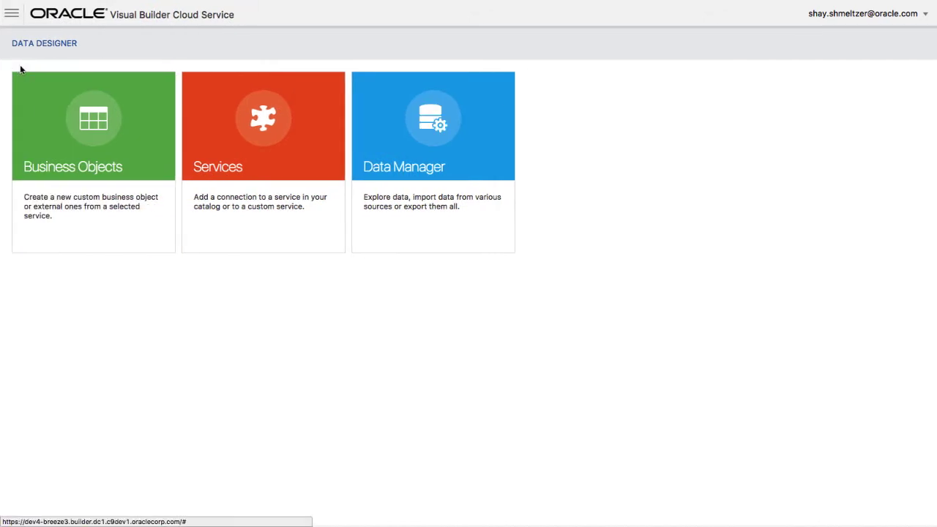
# Add a currency field labelled "Total Donations" to the Organization business object.
pyautogui.click(67, 117)
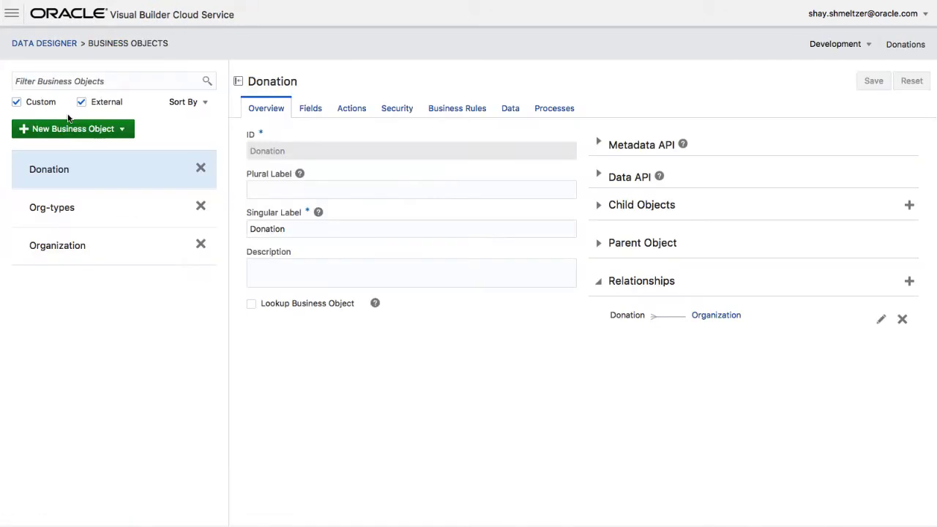
pyautogui.click(65, 248)
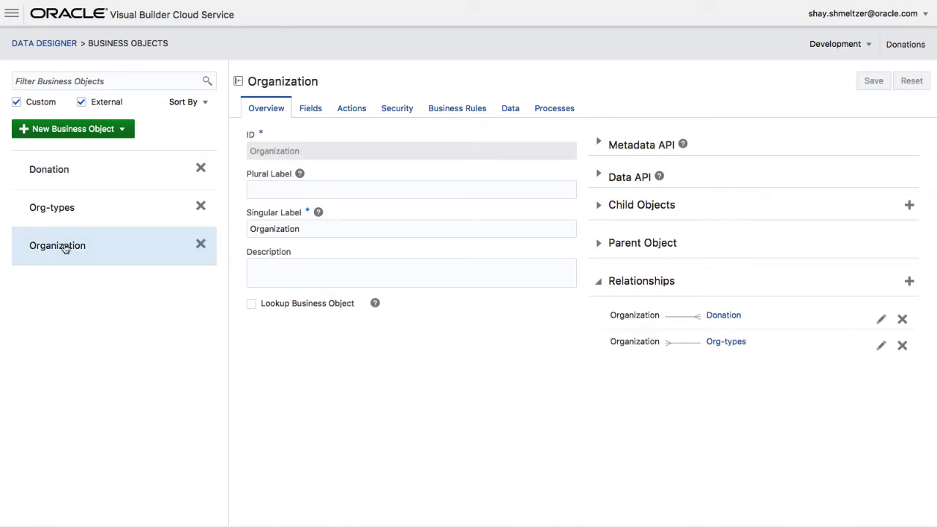
pyautogui.click(310, 110)
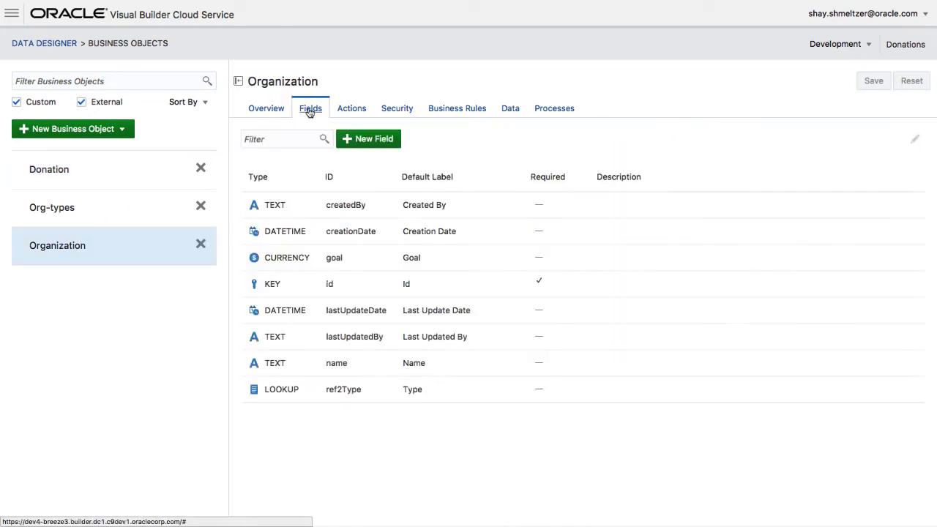
pyautogui.click(378, 143)
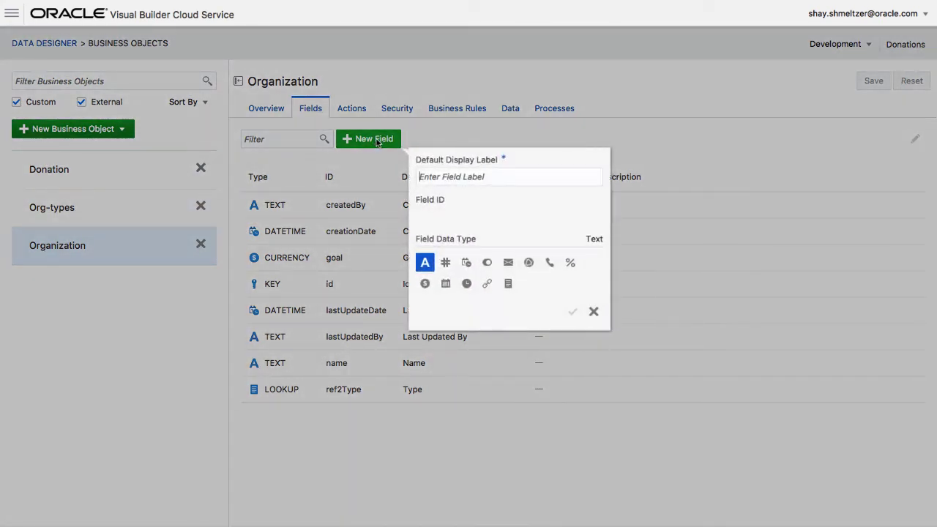
pyautogui.write('To')
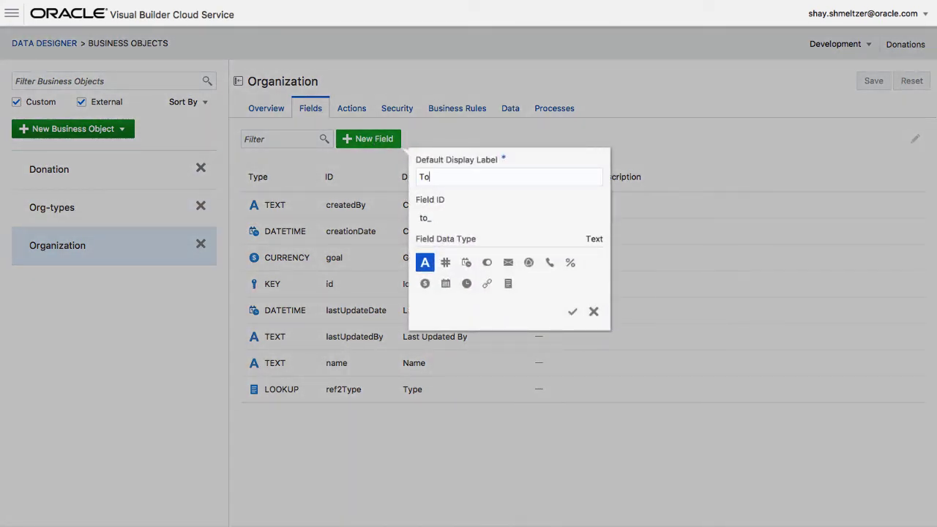
pyautogui.write('tal Donation')
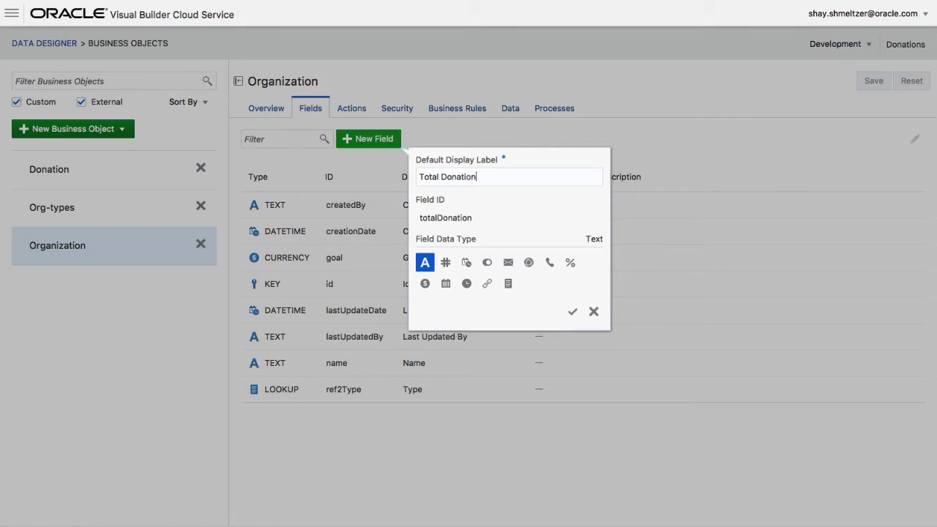
pyautogui.write('s')
pyautogui.click(424, 284)
pyautogui.click(574, 311)
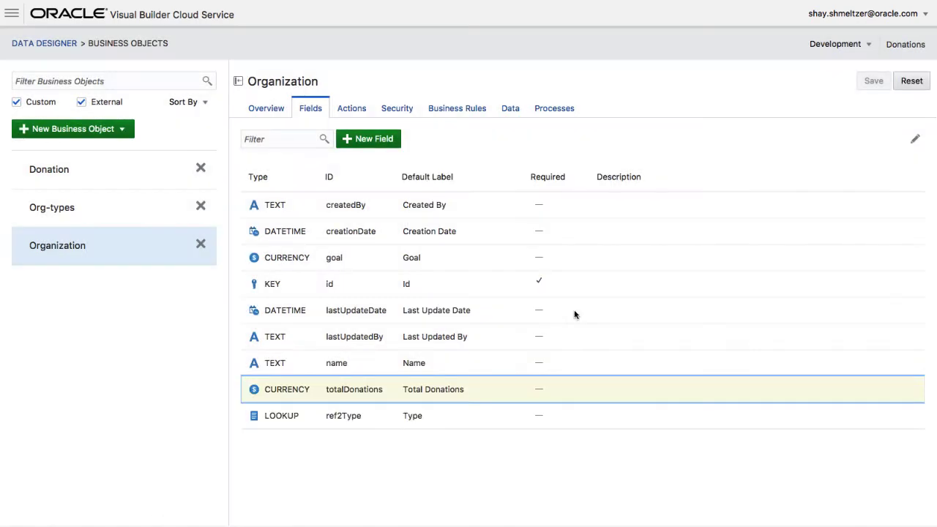
# Make the Total Donations field aggregate the Total of the Donation field from Donation (using To), and save the Organization object.
pyautogui.click(914, 139)
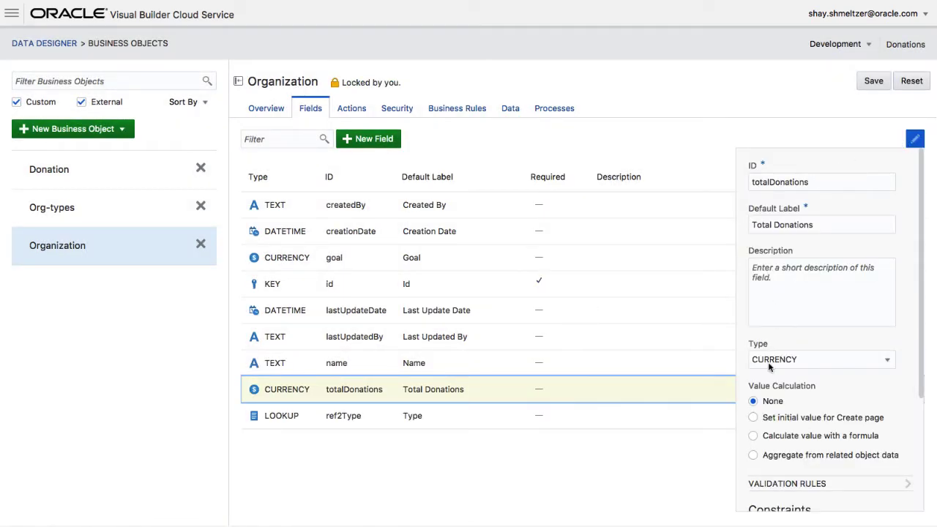
pyautogui.scroll(-3, 769, 368)
pyautogui.click(770, 366)
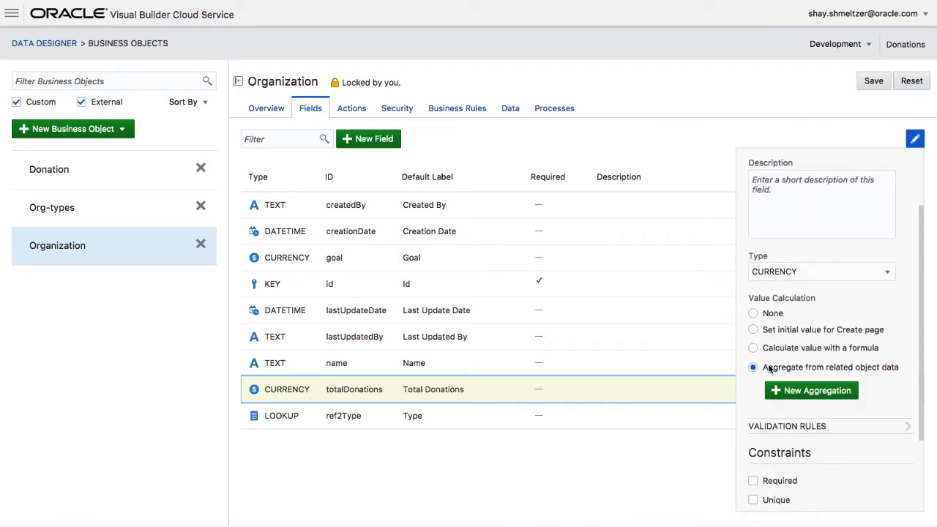
pyautogui.click(799, 391)
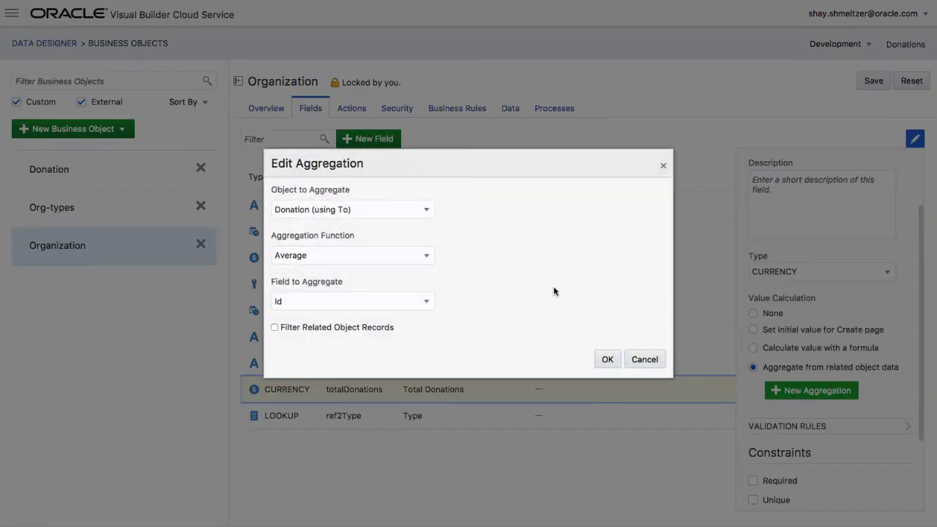
pyautogui.click(332, 260)
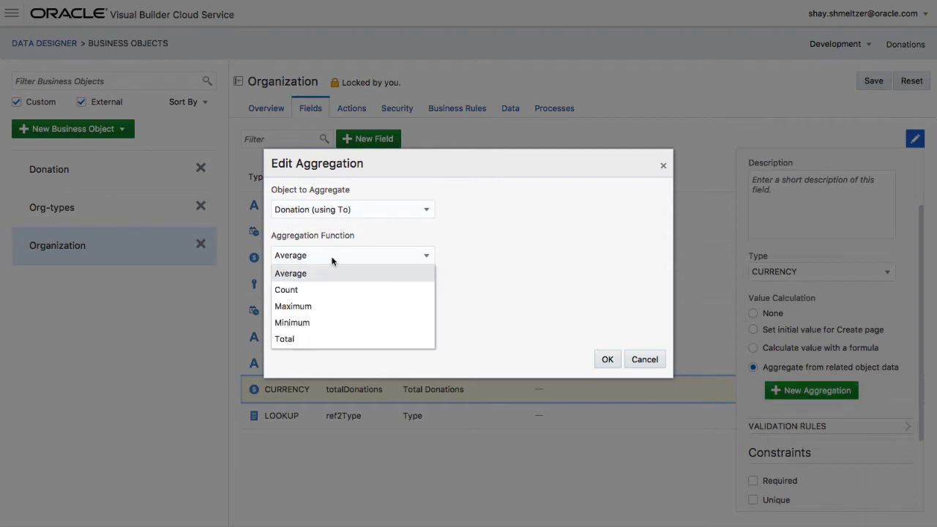
pyautogui.click(315, 337)
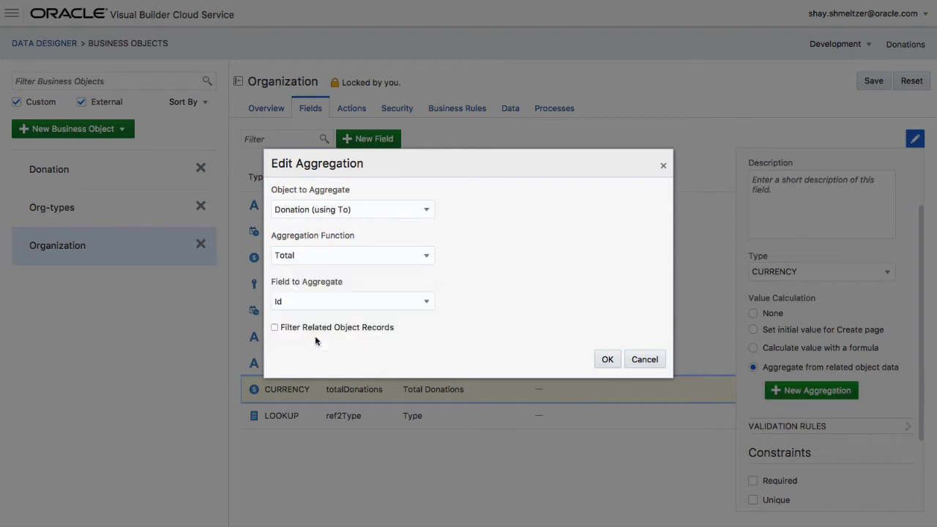
pyautogui.click(326, 301)
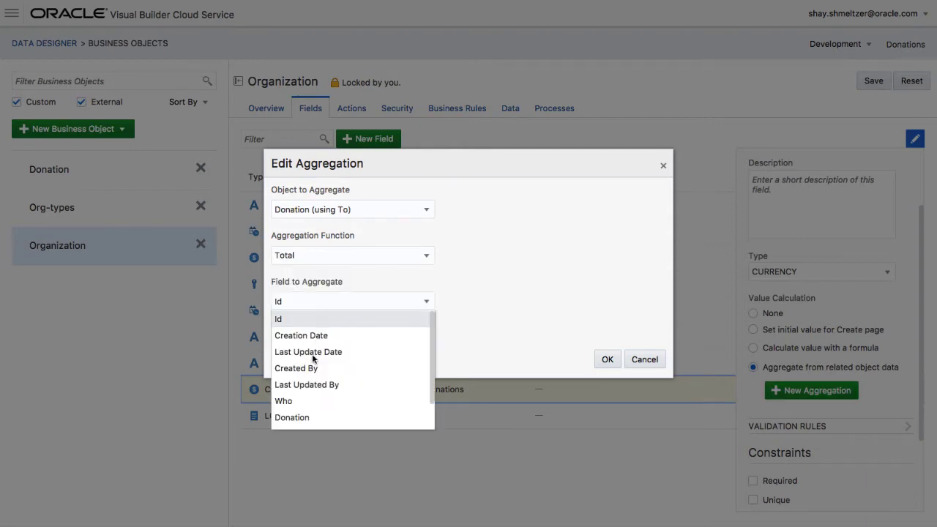
pyautogui.click(305, 417)
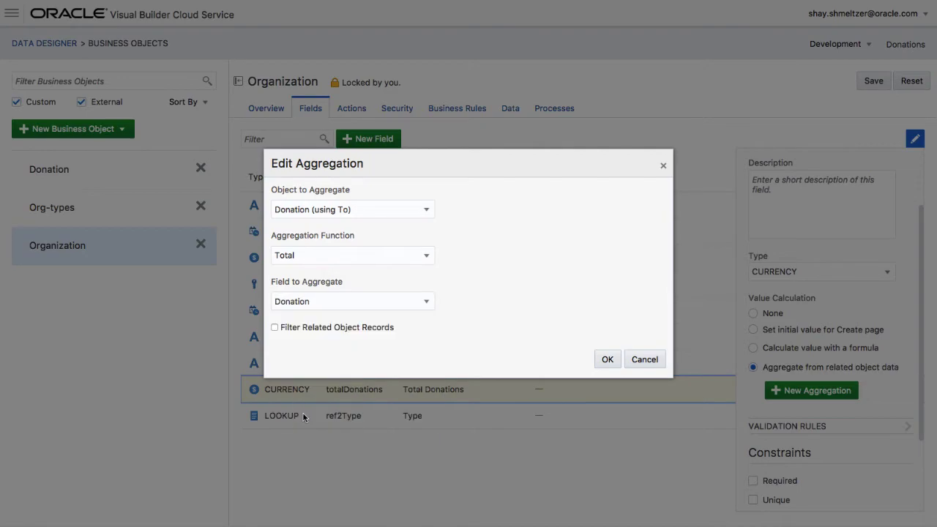
pyautogui.click(605, 359)
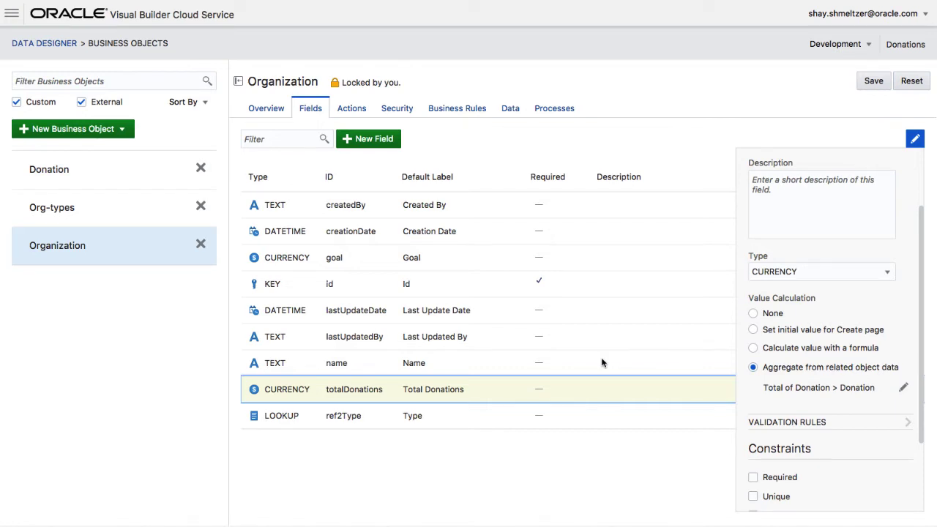
pyautogui.click(874, 80)
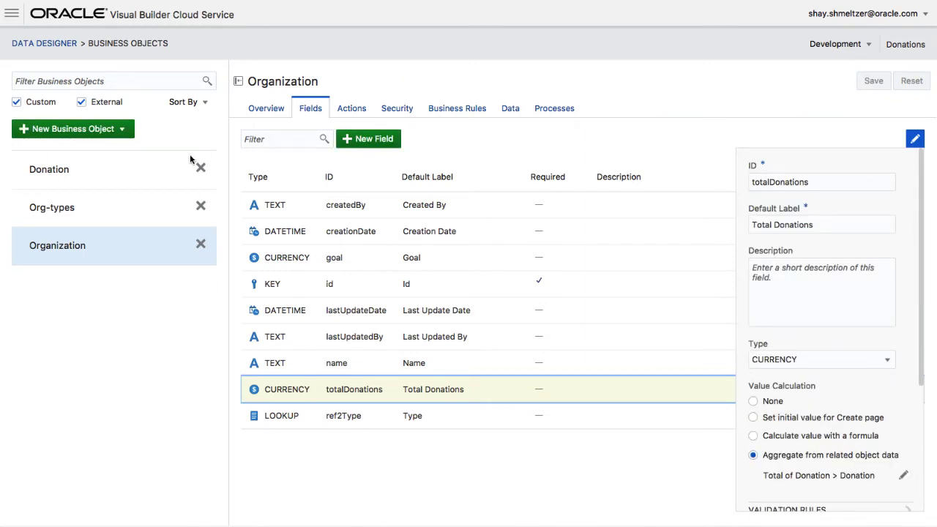
# Add a Boolean field labelled "Big Donation" to the Donation business object.
pyautogui.click(128, 171)
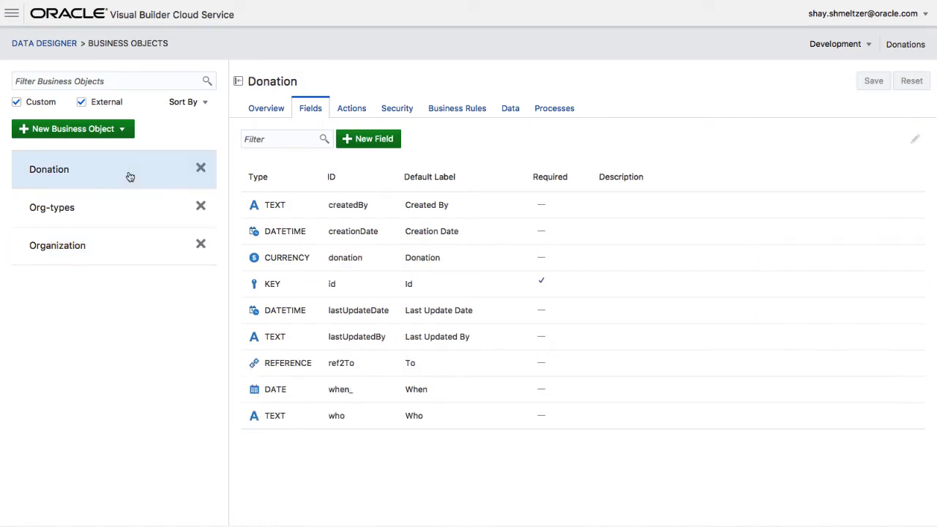
pyautogui.click(386, 142)
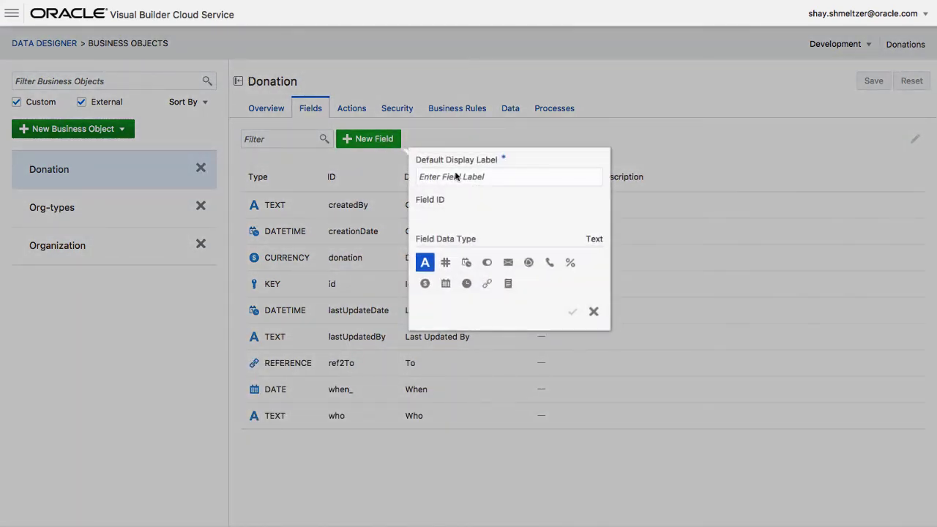
pyautogui.write('Big')
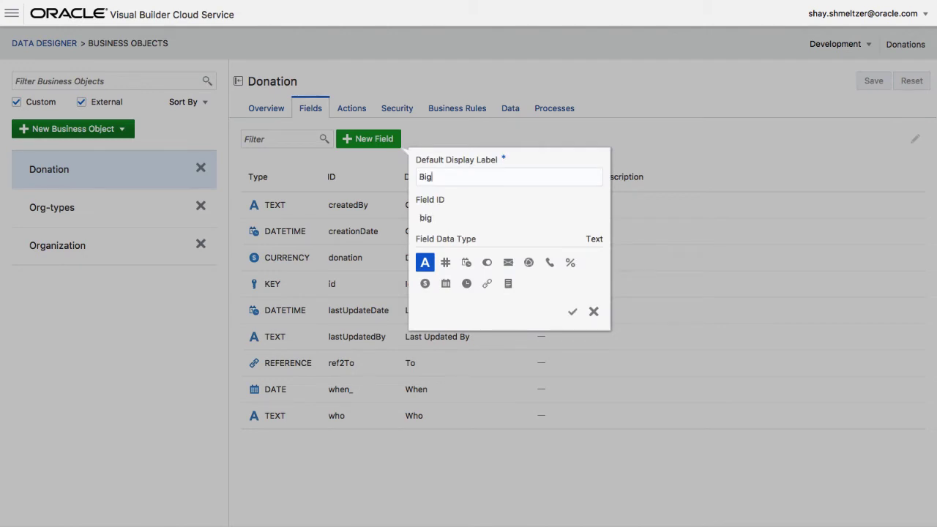
pyautogui.write(' Donation')
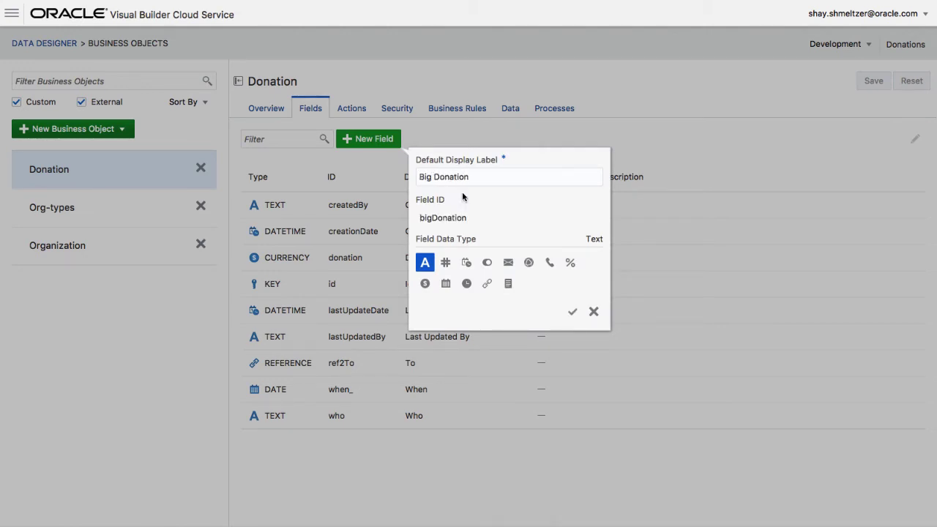
pyautogui.click(487, 262)
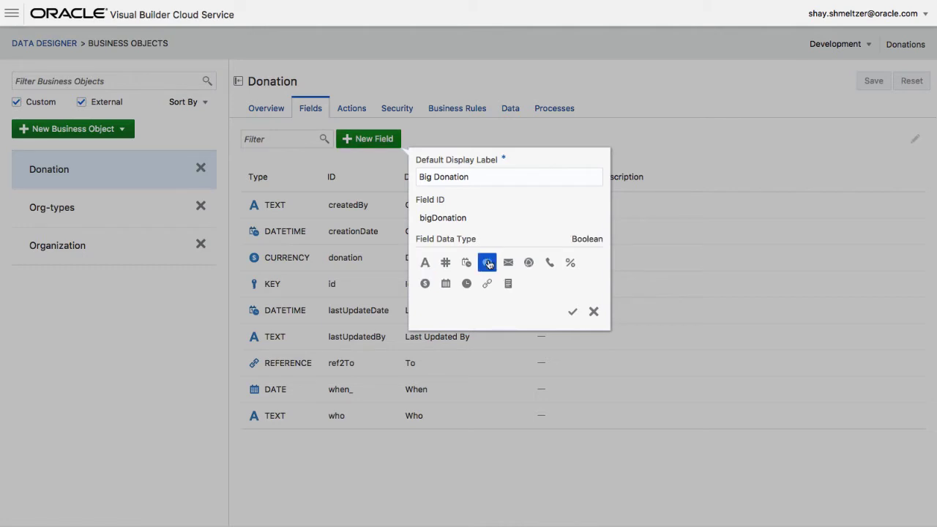
pyautogui.click(573, 312)
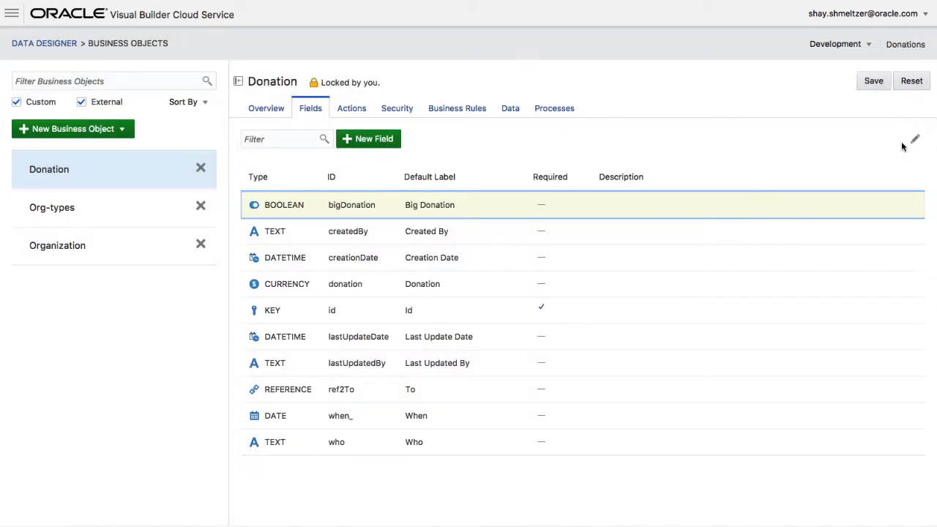
# Create a trigger named "Big Donation" on the Donation object that starts on the Before Insert event.
pyautogui.click(460, 110)
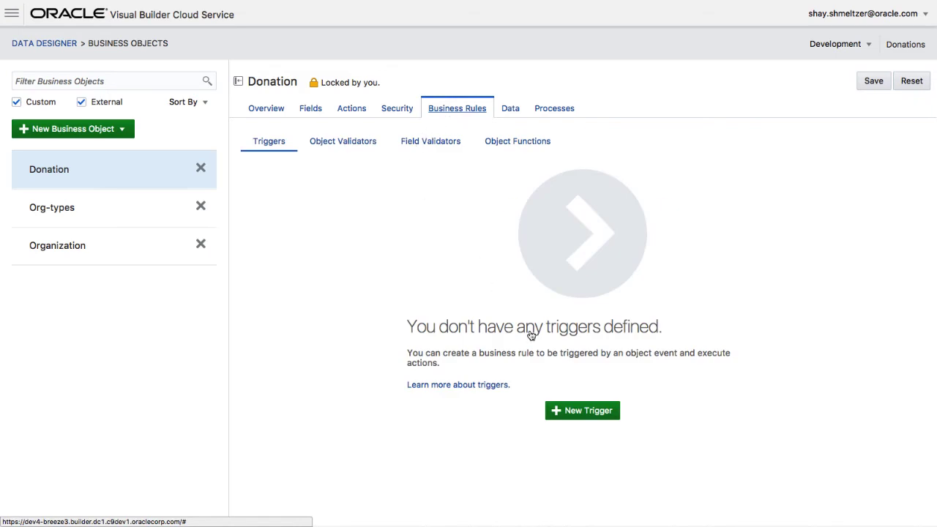
pyautogui.click(569, 412)
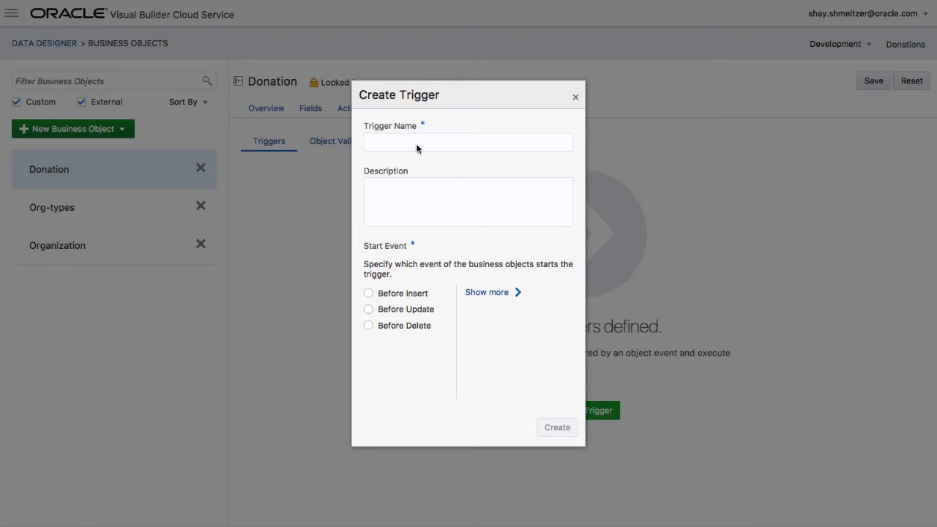
pyautogui.write('Big Donation')
pyautogui.click(474, 293)
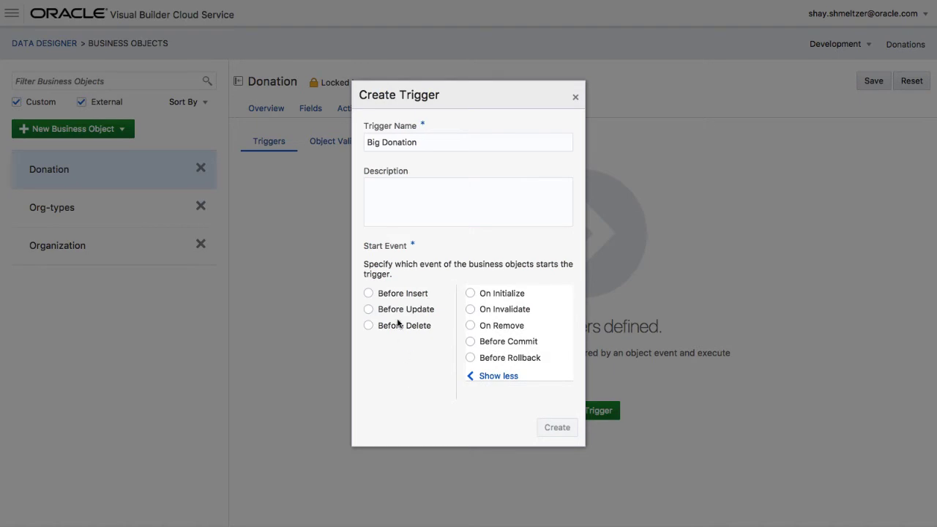
pyautogui.click(399, 294)
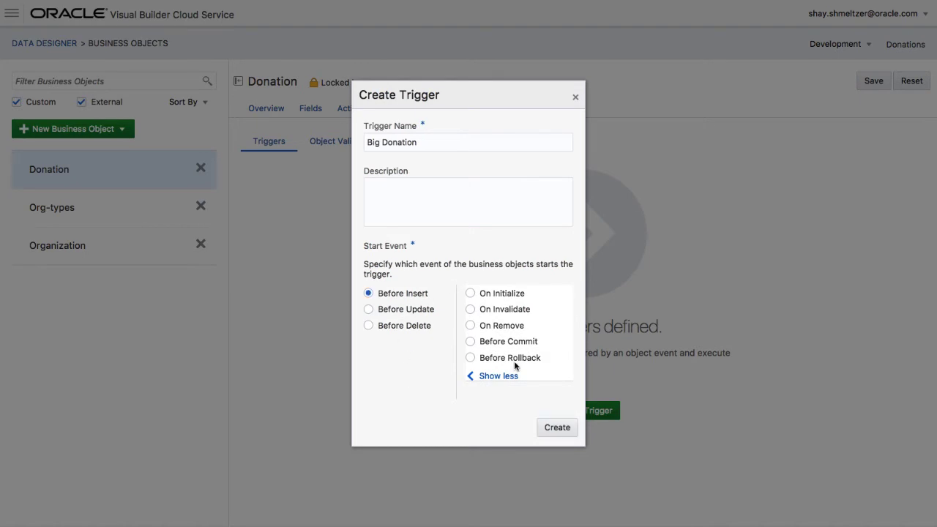
pyautogui.click(556, 429)
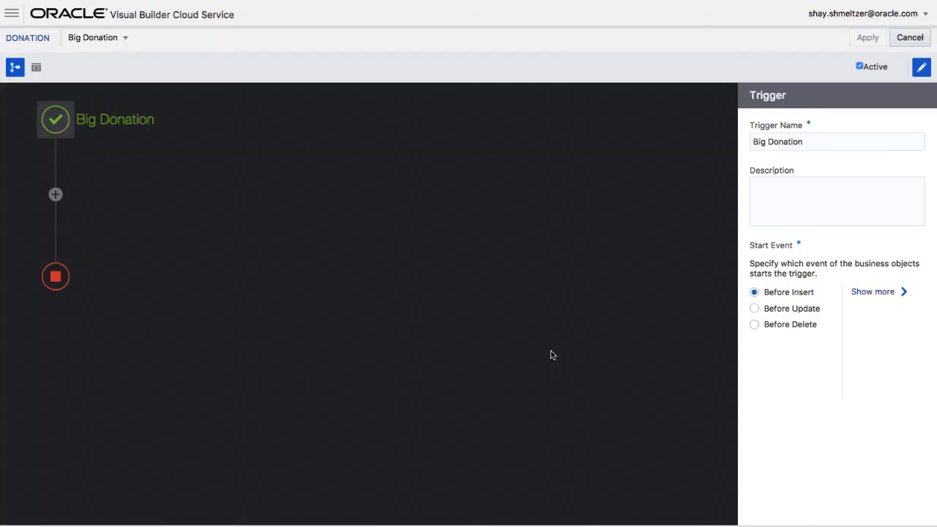
# Add an Execute Conditionally criterion to the Big Donation trigger and name it "Check Size".
pyautogui.click(56, 195)
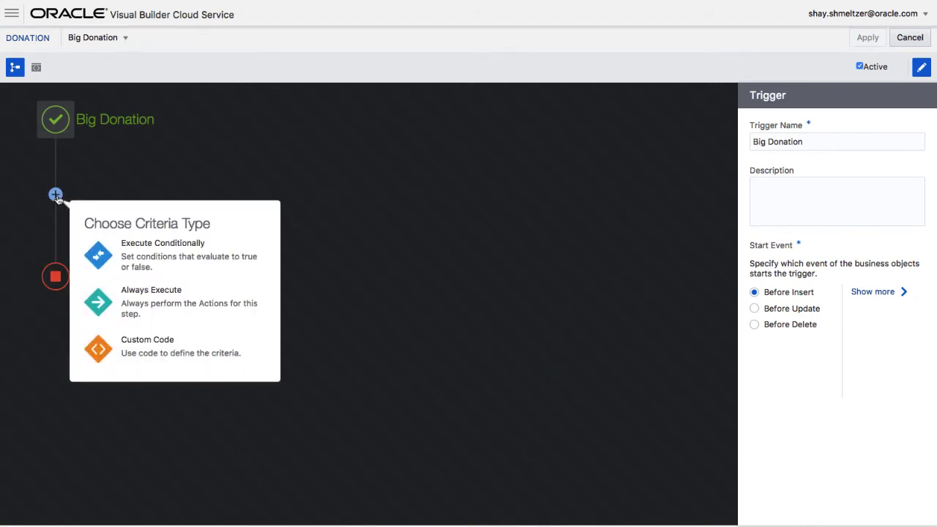
pyautogui.click(105, 261)
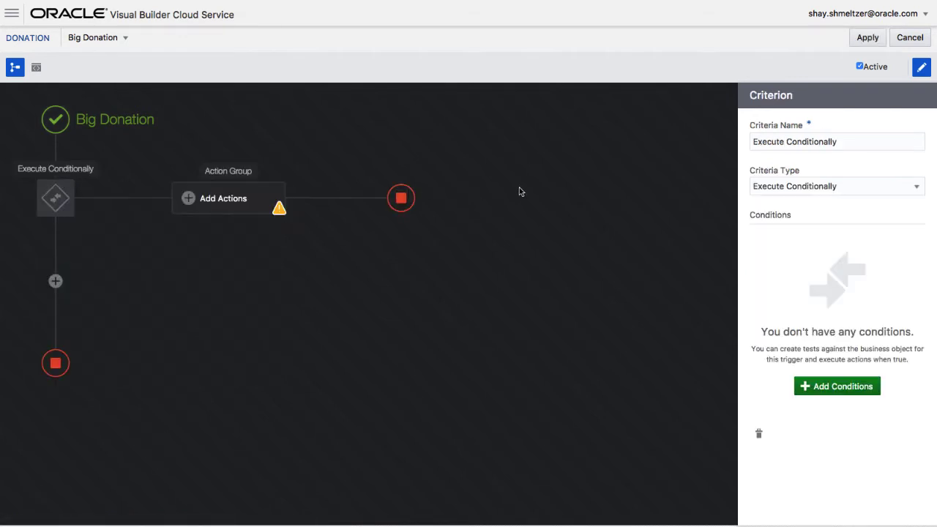
pyautogui.moveTo(854, 144); pyautogui.dragTo(712, 140)
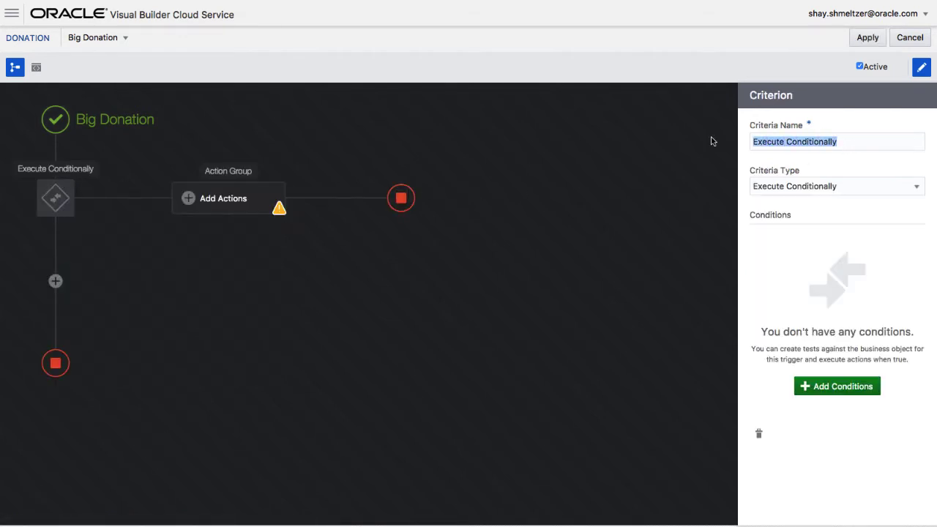
pyautogui.write('Check Size')
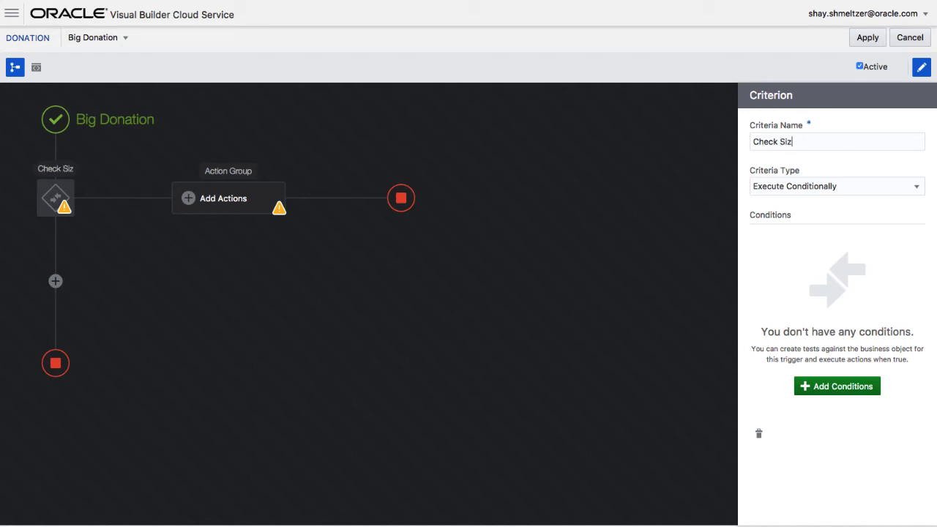
# Add a condition to the Check Size criterion requiring the Donation field to be greater than 900.
pyautogui.click(818, 386)
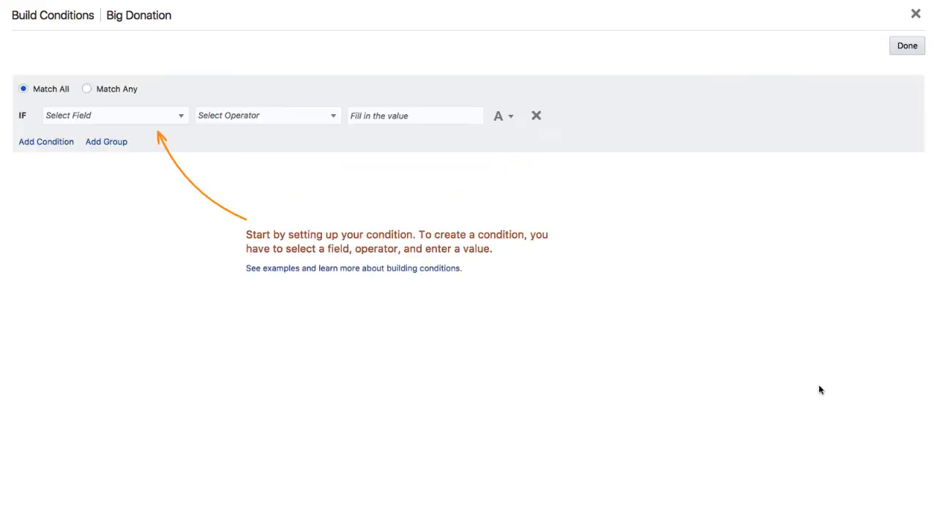
pyautogui.click(135, 117)
pyautogui.click(121, 149)
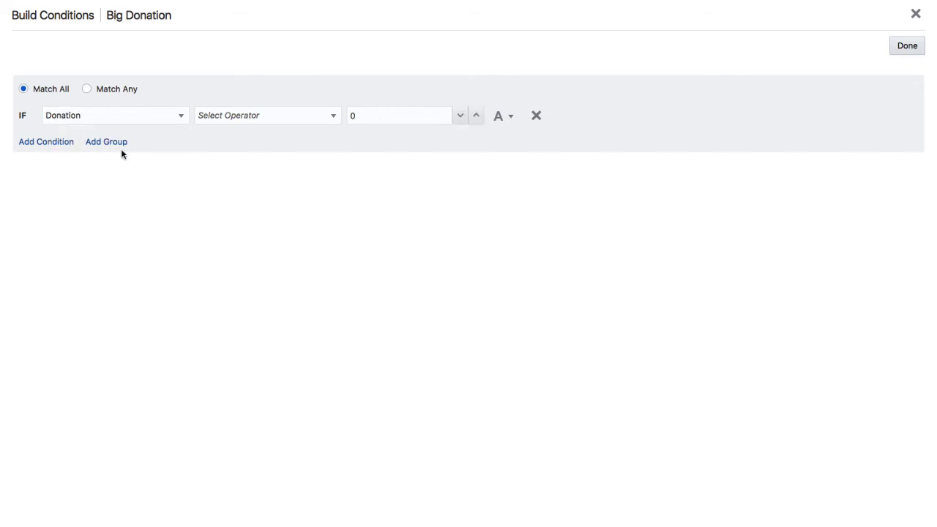
pyautogui.click(258, 116)
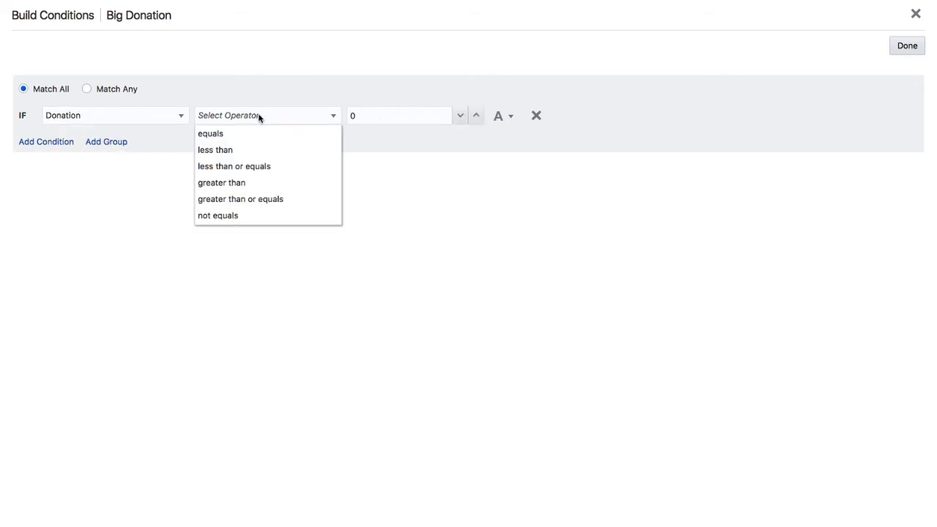
pyautogui.click(242, 183)
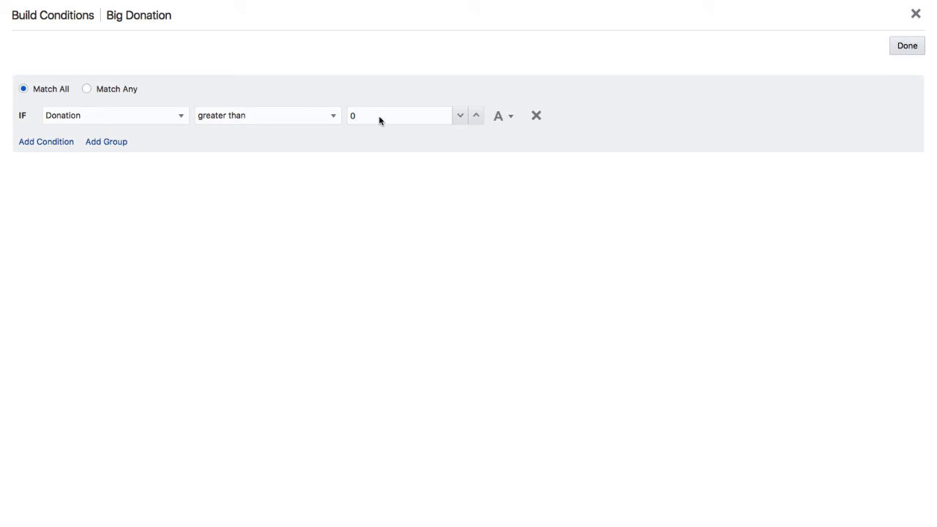
pyautogui.press('BackSpace')
pyautogui.write('900')
pyautogui.press('Return')
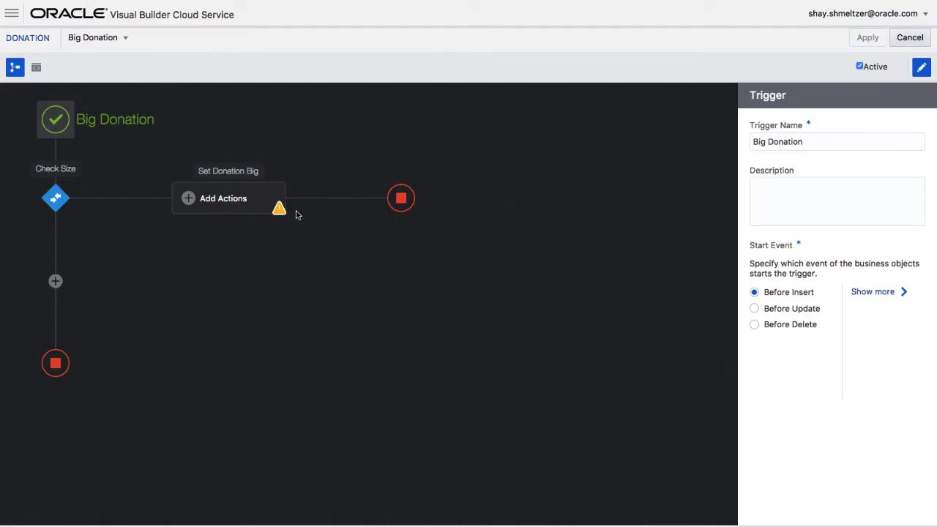
# Add an Update Record action to the Set Donation Big action group.
pyautogui.click(253, 203)
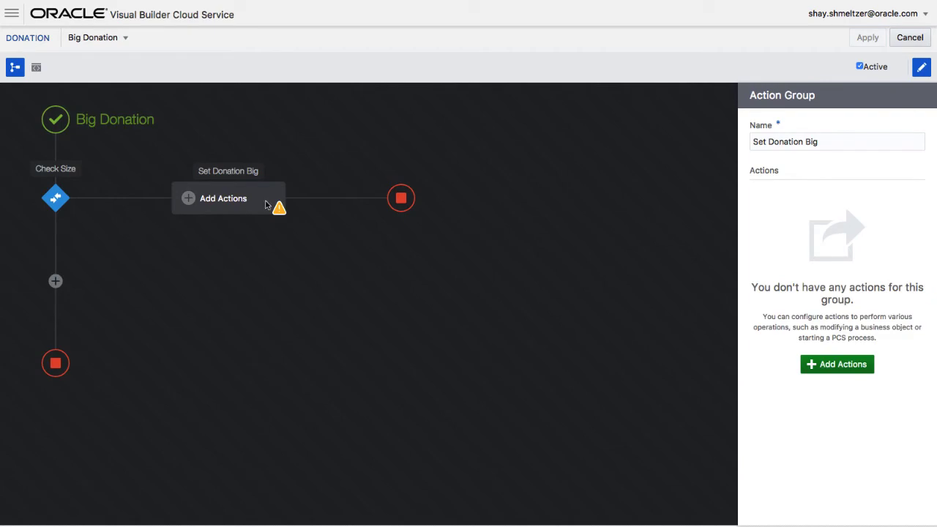
pyautogui.click(853, 364)
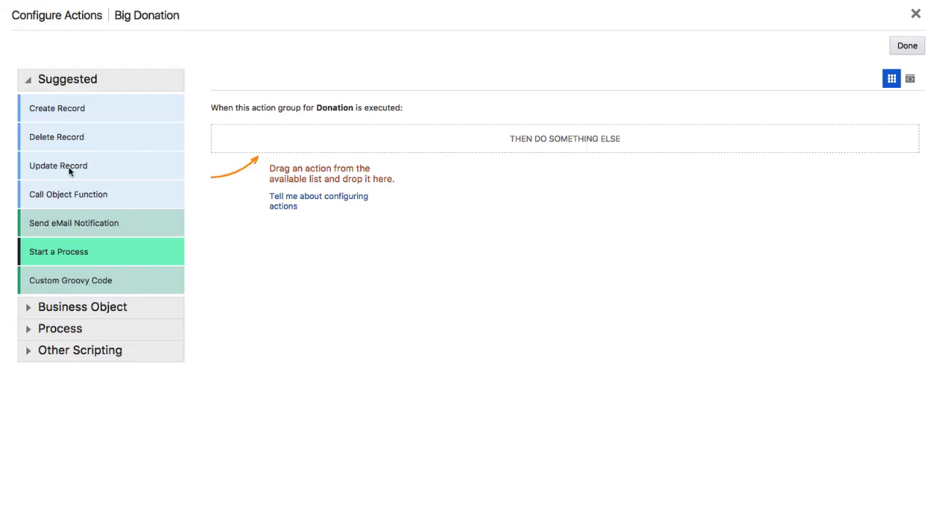
pyautogui.moveTo(69, 167); pyautogui.dragTo(310, 149)
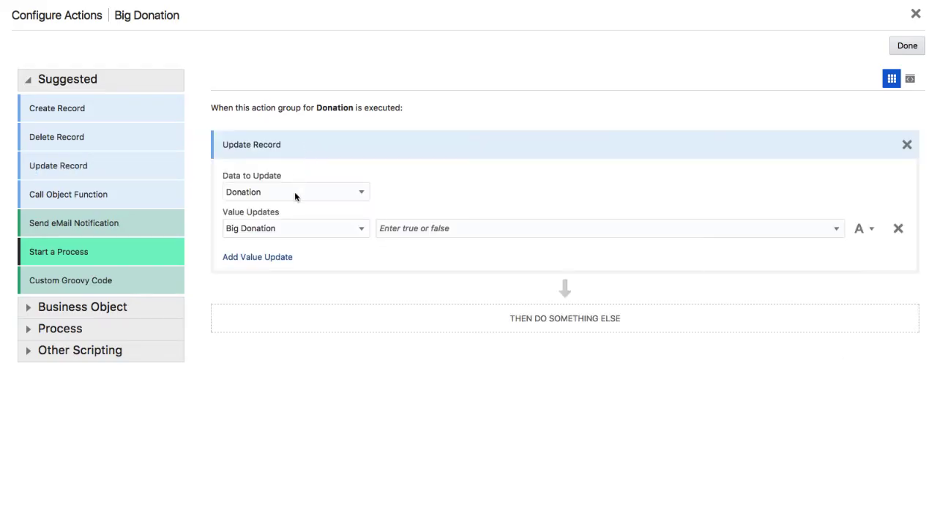
# Make the Update Record action set the Donation object's Big Donation field to true, and apply the trigger.
pyautogui.click(309, 231)
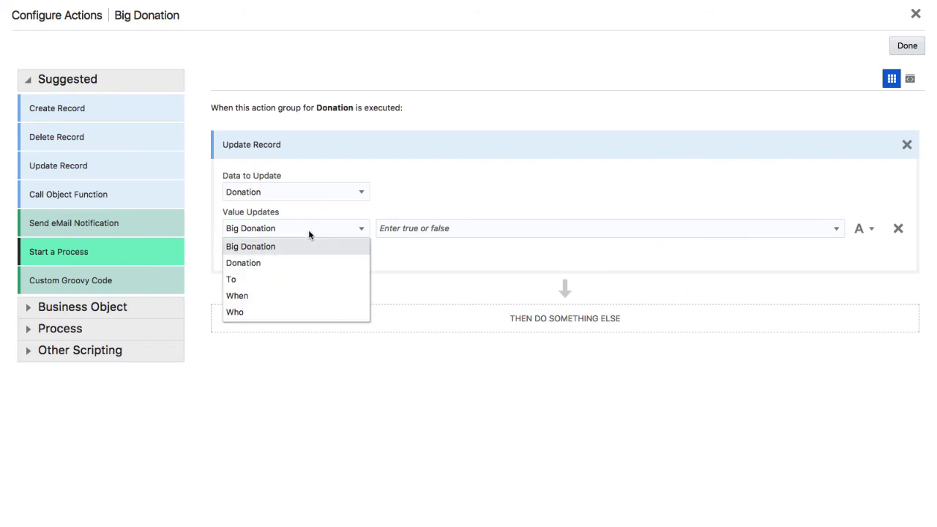
pyautogui.click(301, 246)
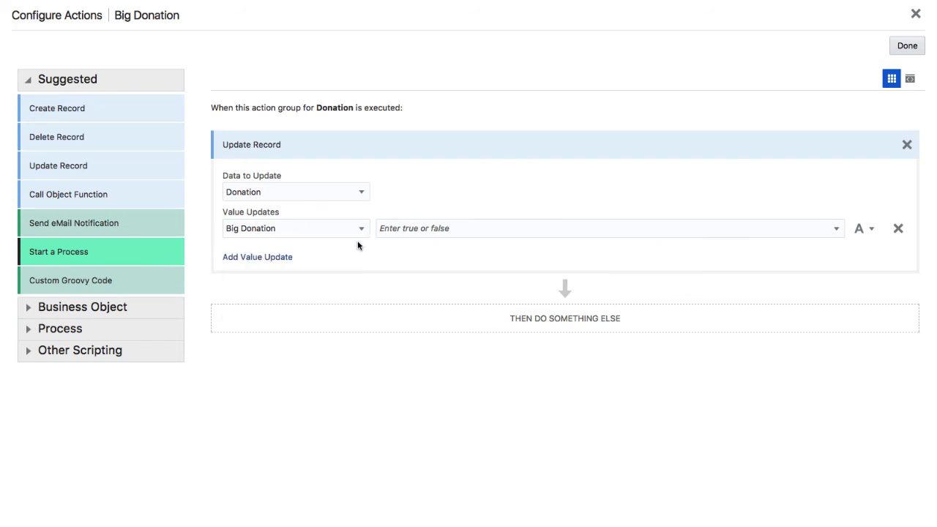
pyautogui.click(414, 231)
pyautogui.click(410, 246)
pyautogui.click(901, 48)
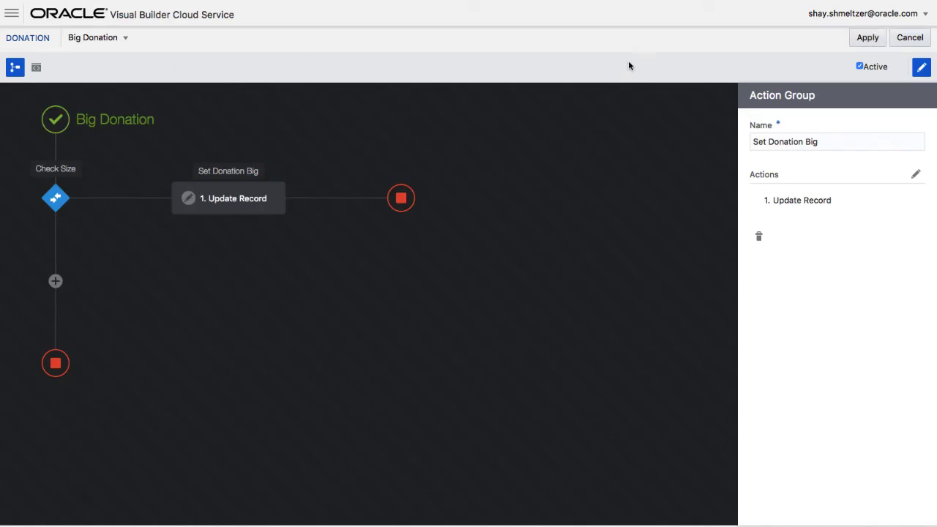
pyautogui.click(871, 41)
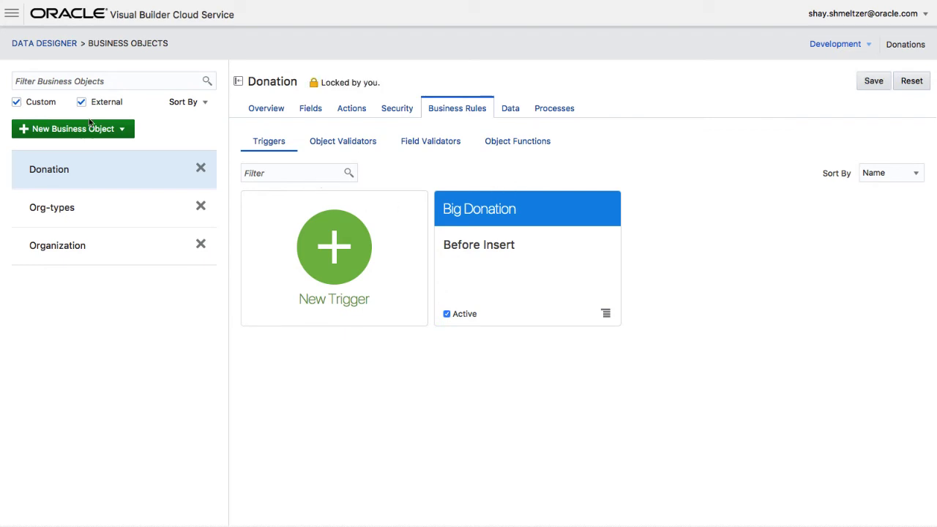
# On the Edit Organization page in the page designer, add a Big Donation column between When and Donation in the donations table.
pyautogui.click(10, 19)
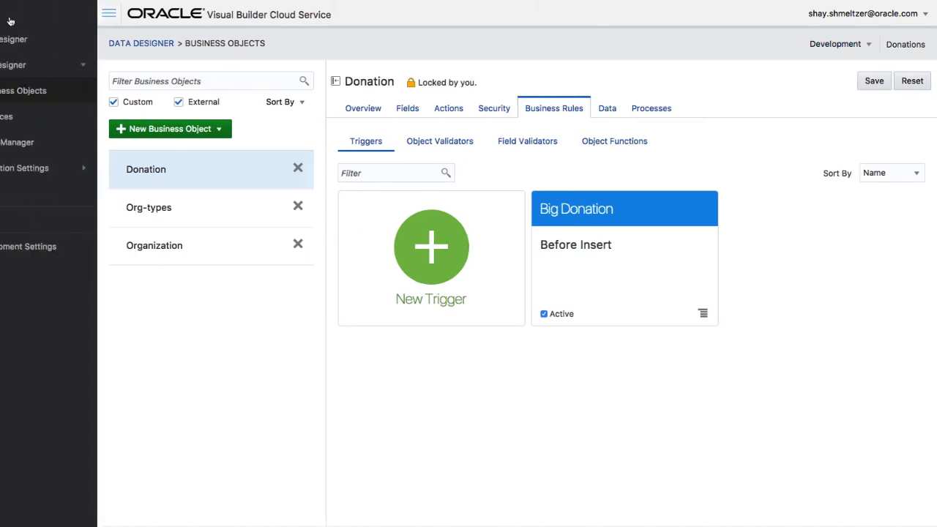
pyautogui.click(16, 36)
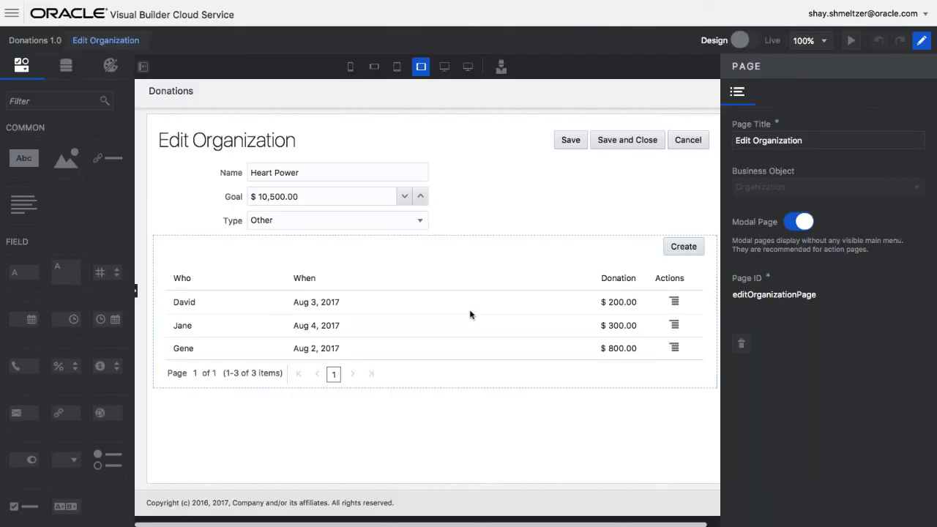
pyautogui.click(472, 265)
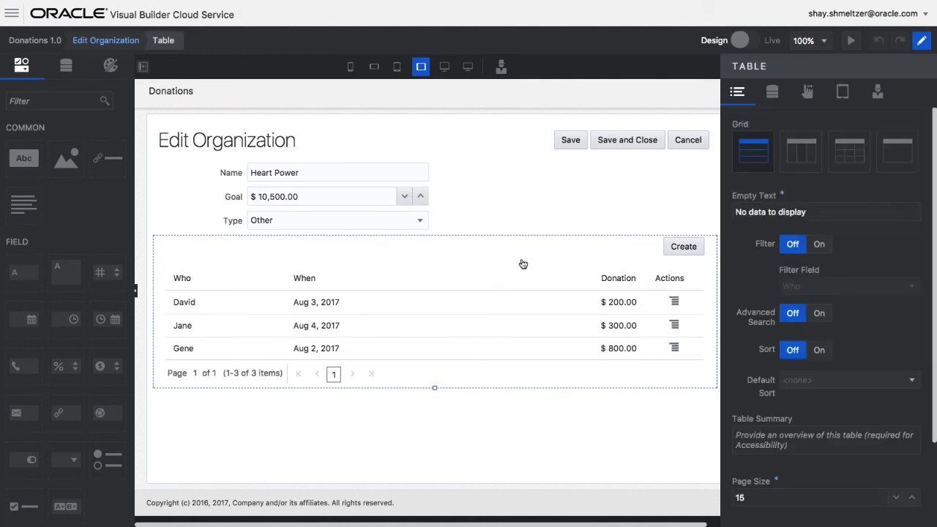
pyautogui.click(769, 93)
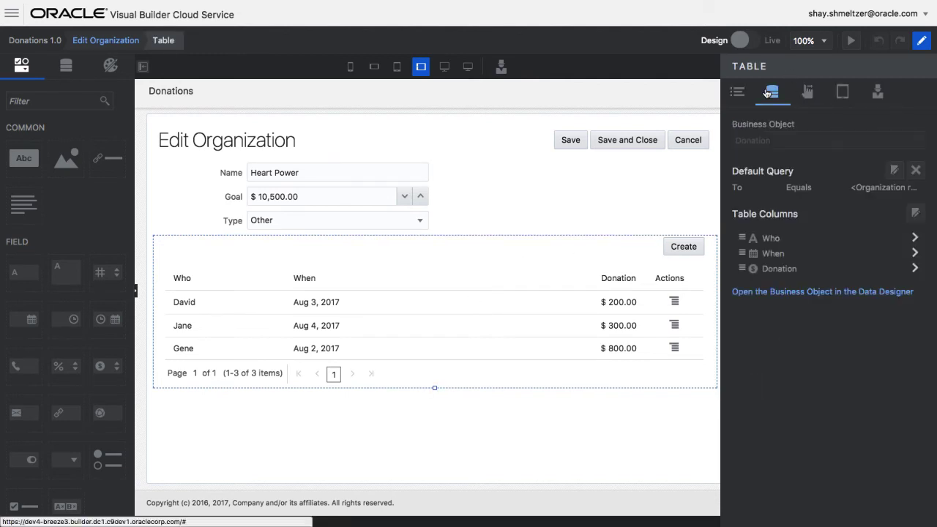
pyautogui.click(915, 213)
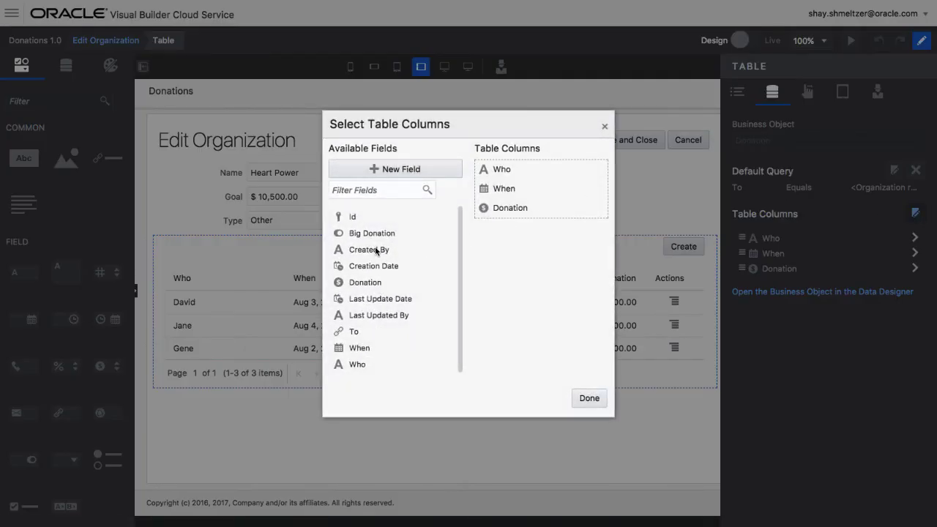
pyautogui.moveTo(375, 236); pyautogui.dragTo(522, 207)
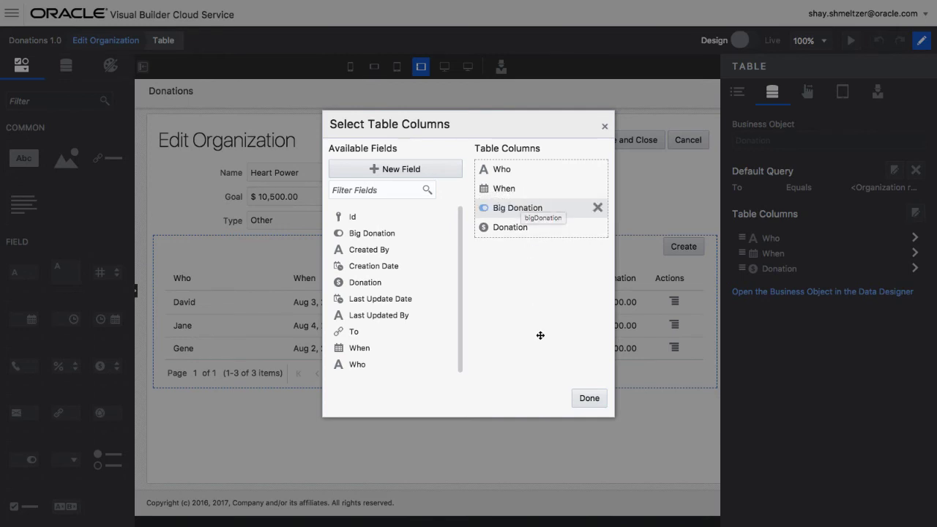
pyautogui.click(587, 399)
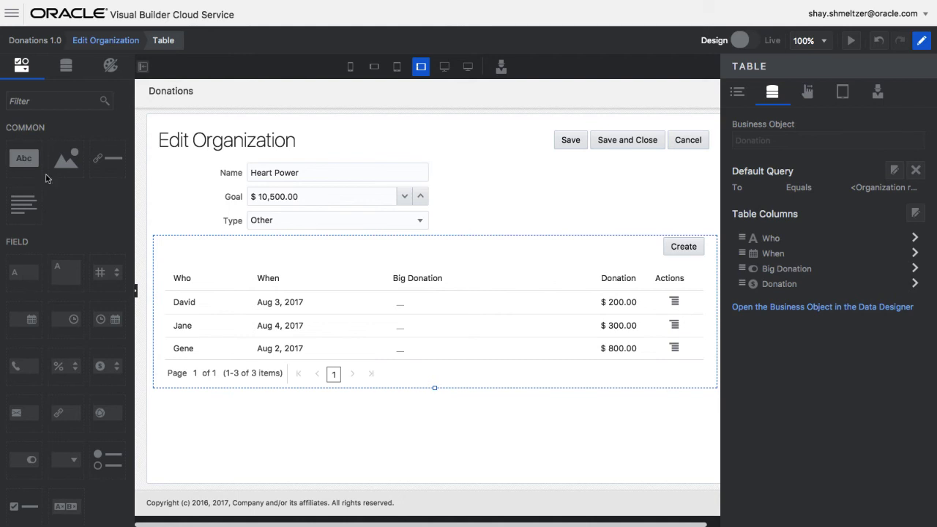
# Place the Organization object's Total Donations field below Type on the Edit Organization page.
pyautogui.click(66, 68)
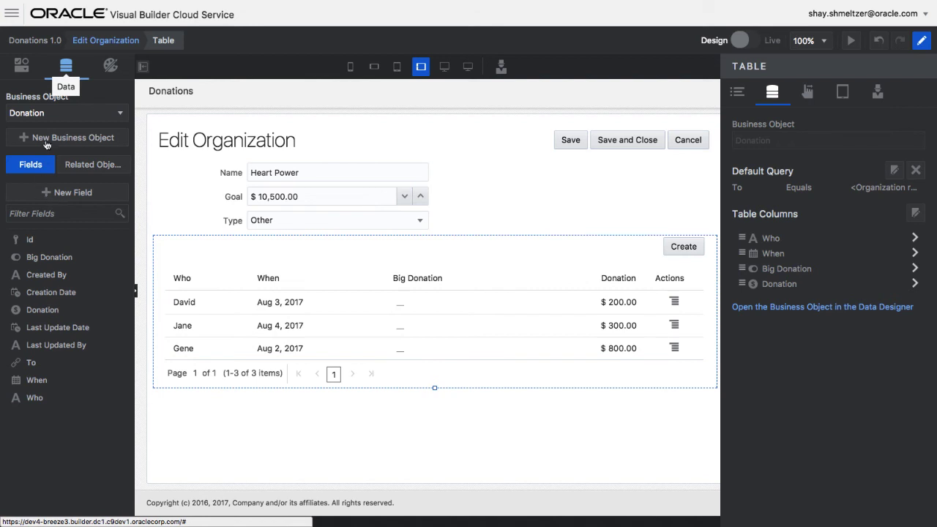
pyautogui.click(50, 111)
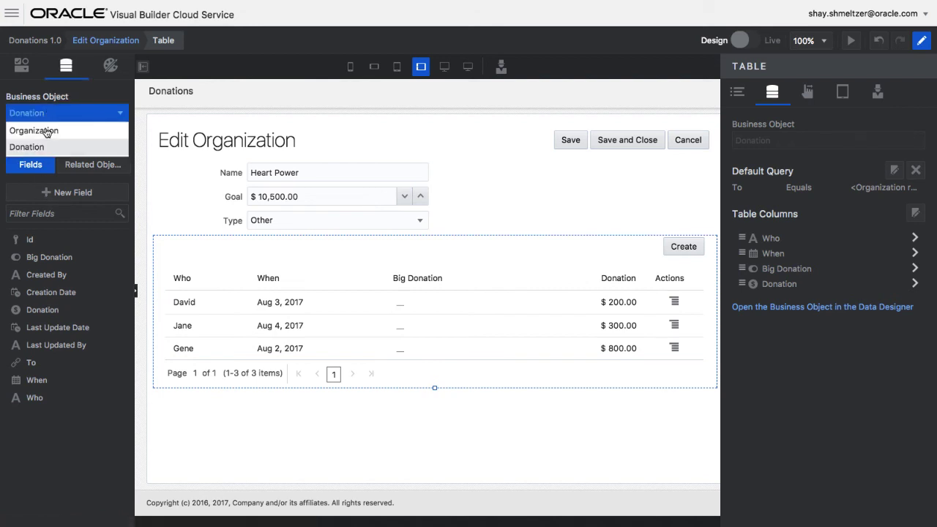
pyautogui.click(44, 130)
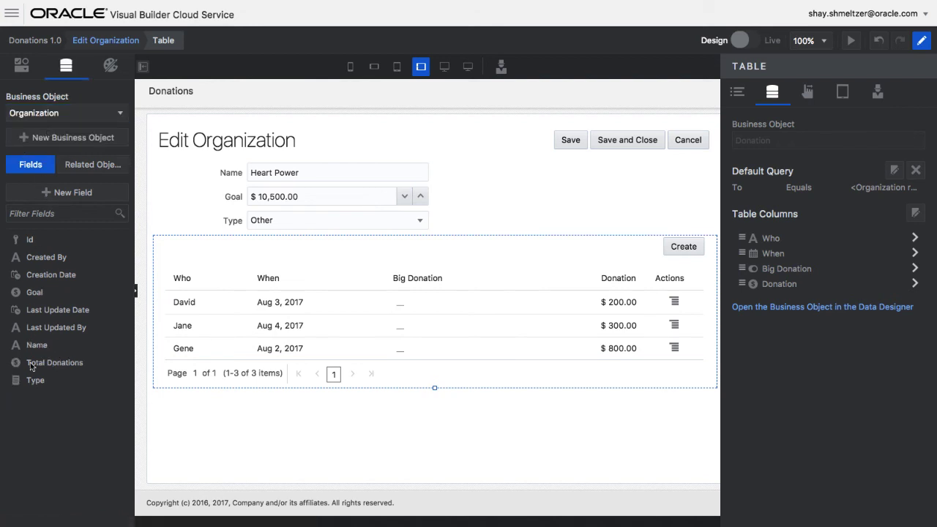
pyautogui.moveTo(30, 366); pyautogui.dragTo(191, 240)
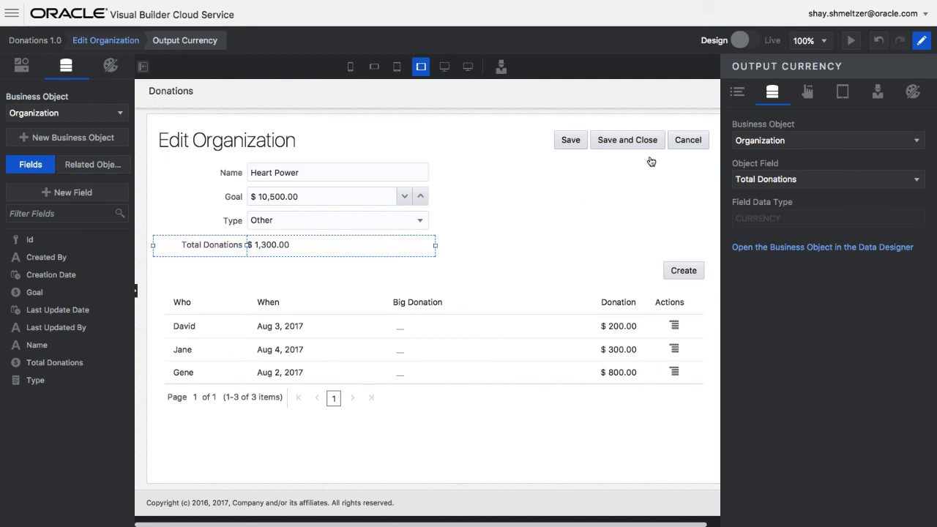
# Test the page live by creating and saving a donation of 1100 dated Aug 3, 2017 with a donor name, and return to the designer.
pyautogui.click(854, 40)
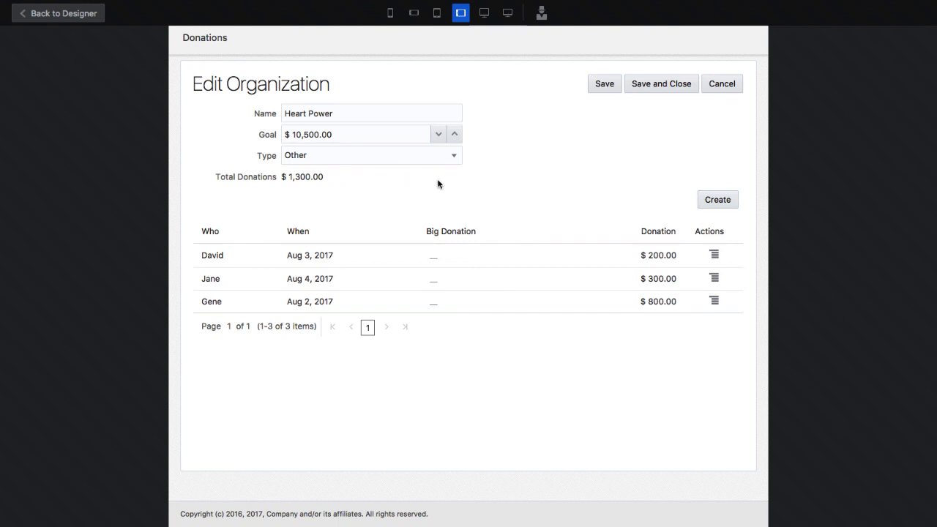
pyautogui.click(717, 199)
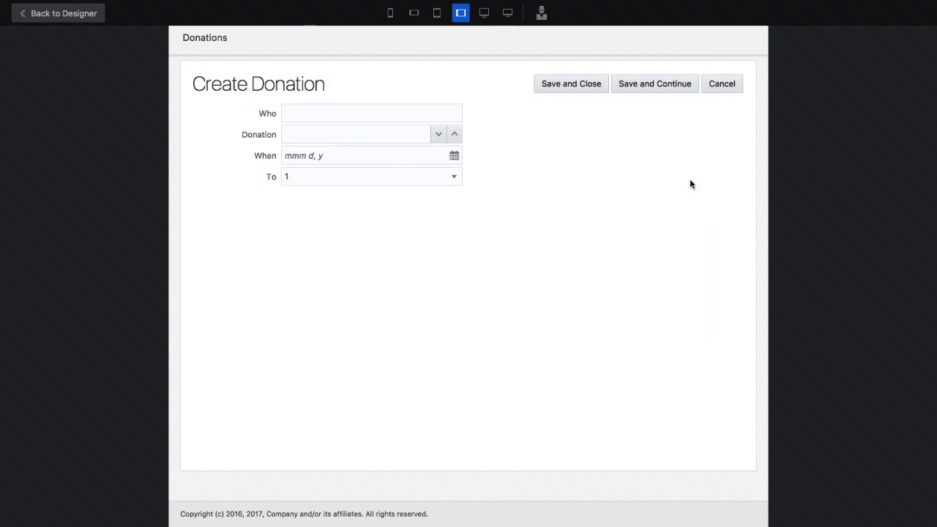
pyautogui.click(423, 114)
pyautogui.write('Fred')
pyautogui.press('Tab')
pyautogui.write('1100')
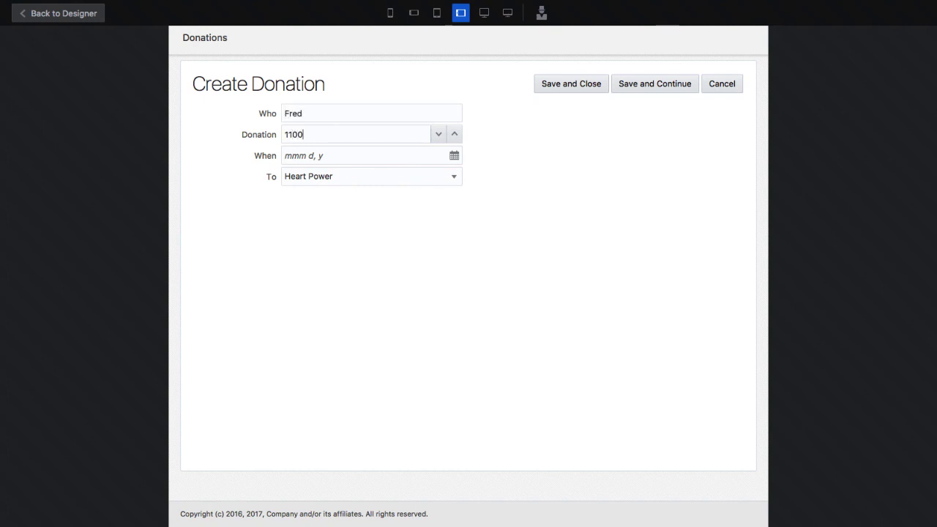
pyautogui.press('Tab')
pyautogui.click(358, 231)
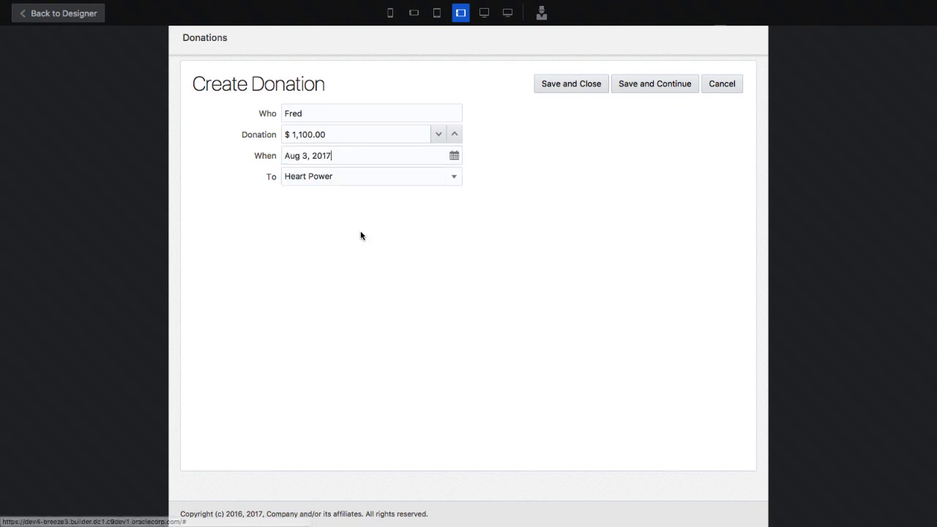
pyautogui.click(574, 86)
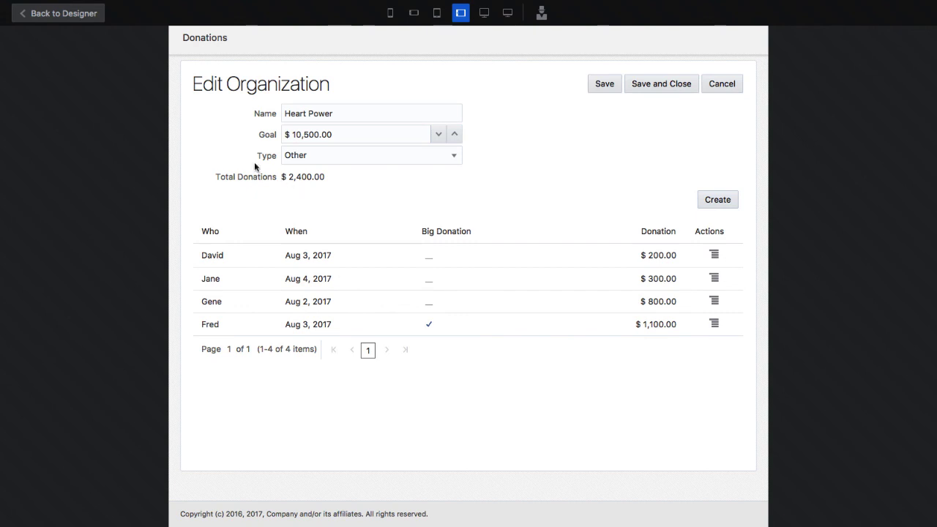
pyautogui.click(81, 20)
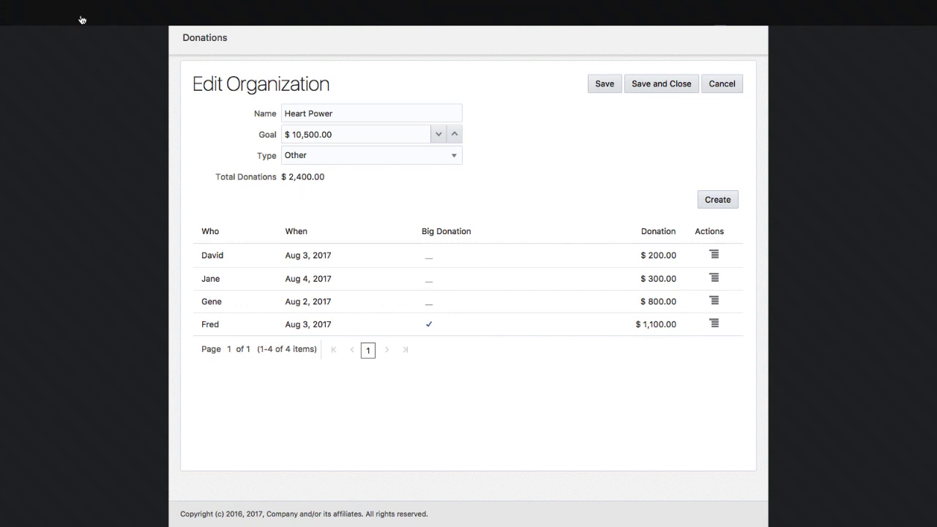